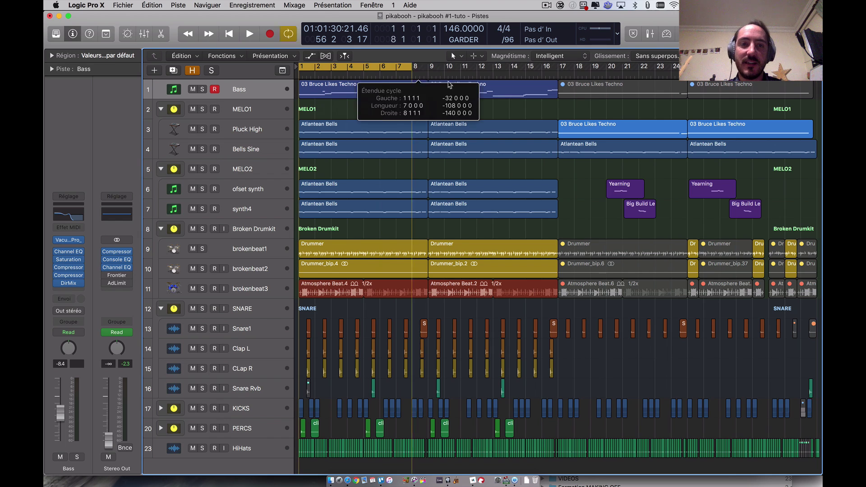
- Extend the cycle range to end at bar 33 so it covers the whole arrangement, and play the opening bars
left_click_drag(413, 90, 559, 91)
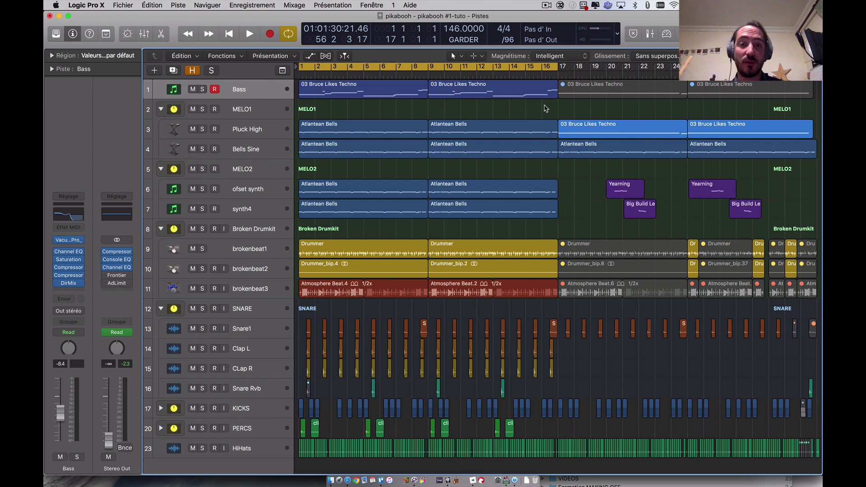
key("space")
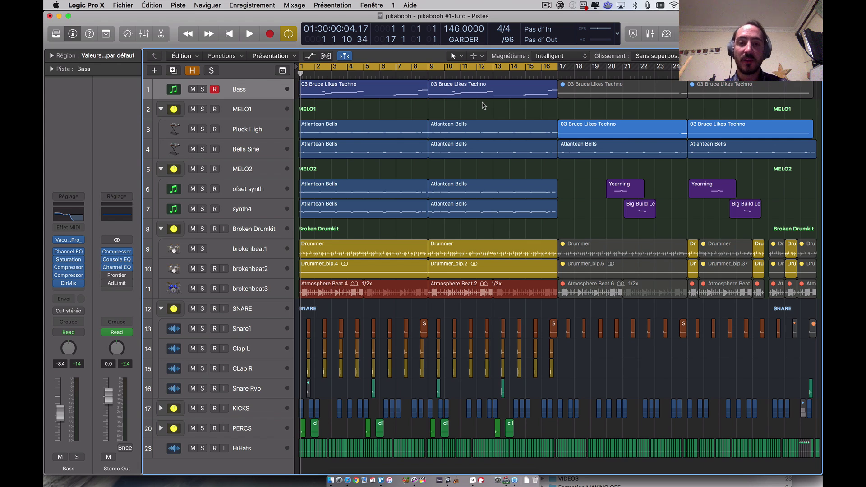
key("super+Left")
key("super+Left")
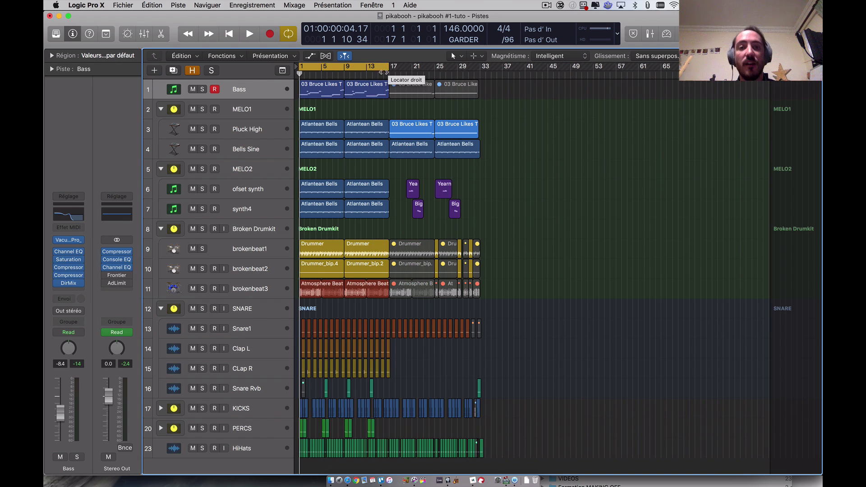
left_click_drag(386, 67, 480, 96)
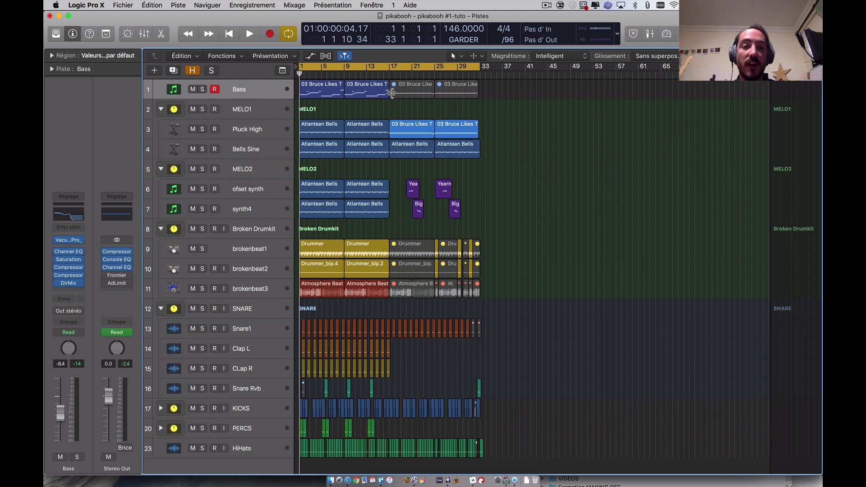
key("space")
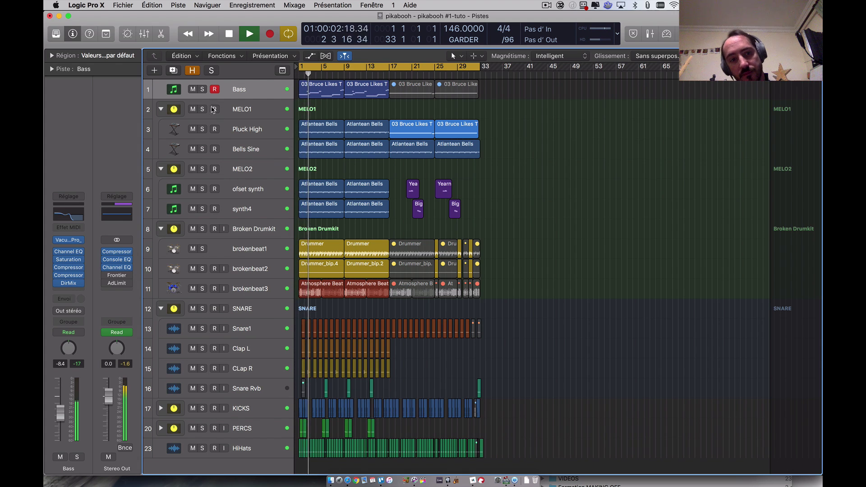
key("space")
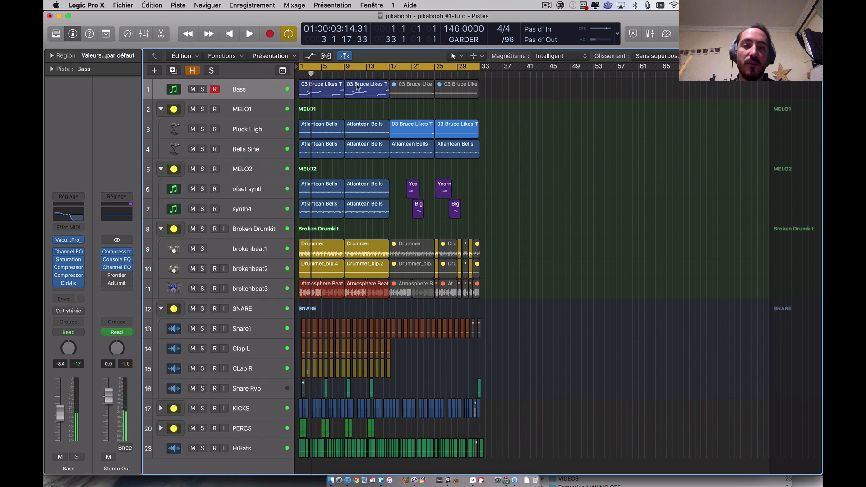
- Repeat the last Atlantean Bells region on the Bells Sine track four times, and delete the copies
left_click(469, 126)
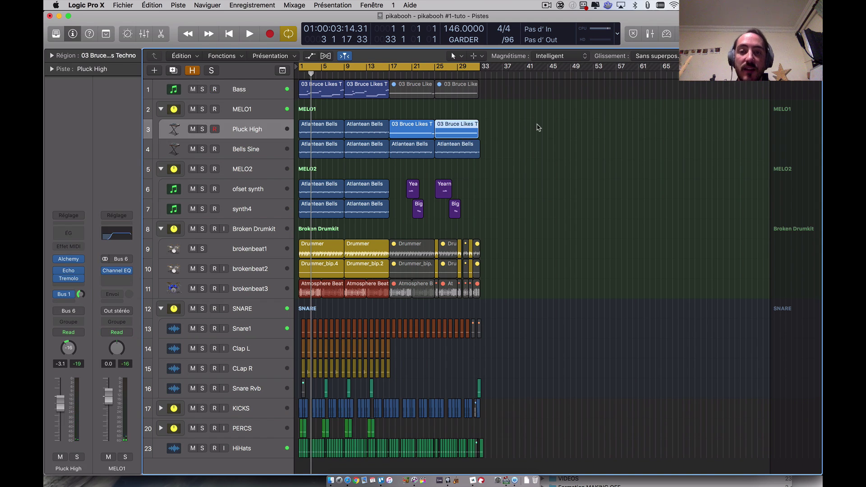
left_click(464, 147)
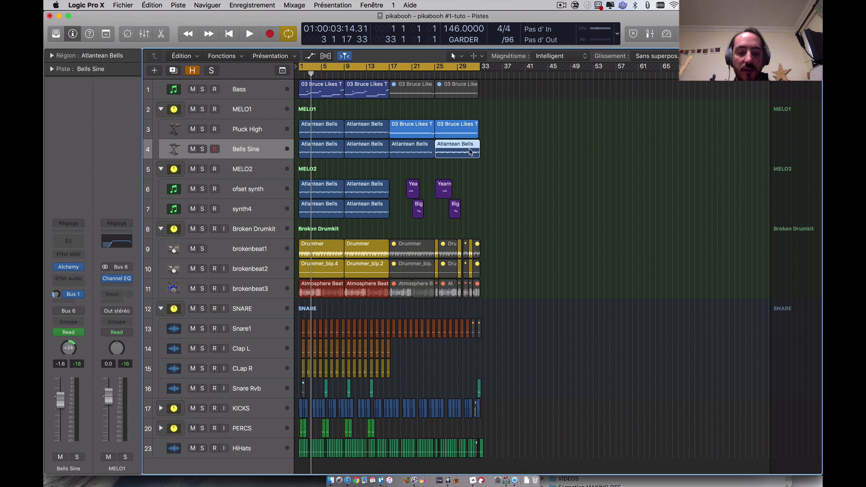
key("super+r")
key("super+r")
key("super+r")
key("super+r")
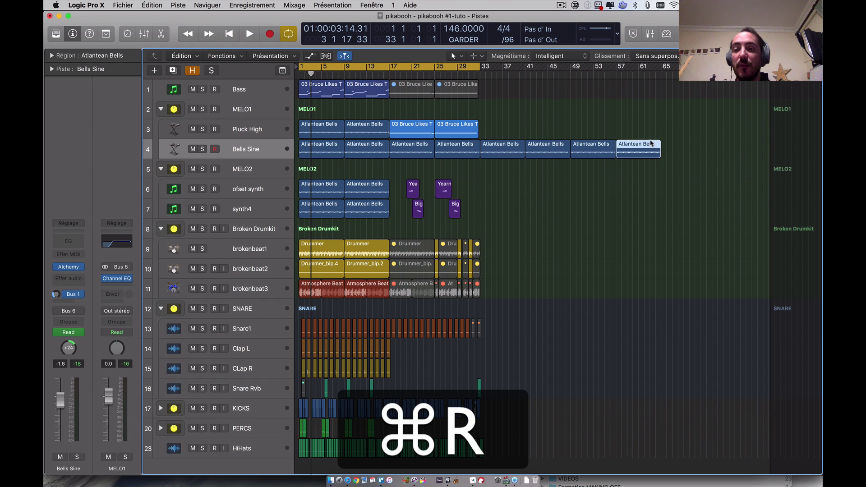
left_click_drag(678, 144, 491, 159)
key("BackSpace")
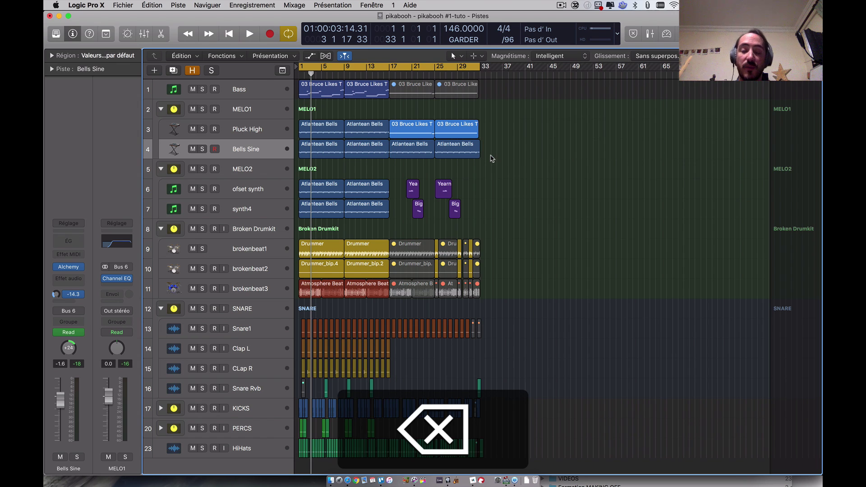
- Copy the last Atlantean Bells region and paste it directly after the original on the Bells Sine track
left_click(460, 147)
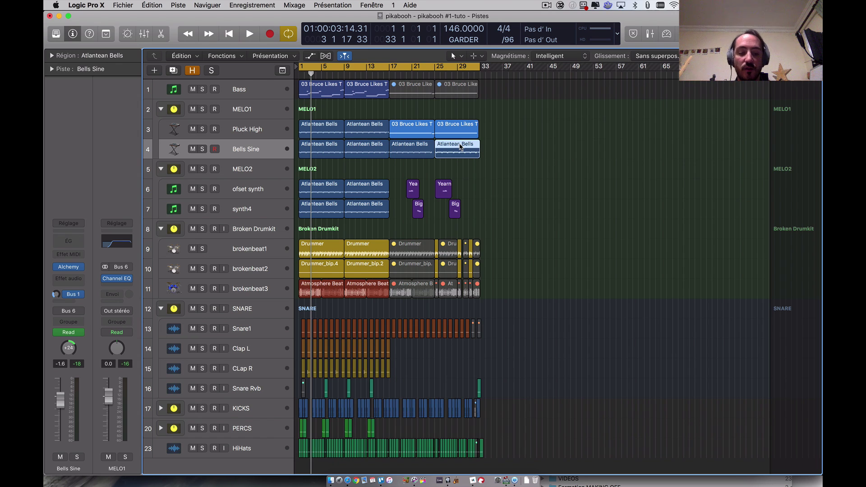
key("super+c")
left_click(479, 75)
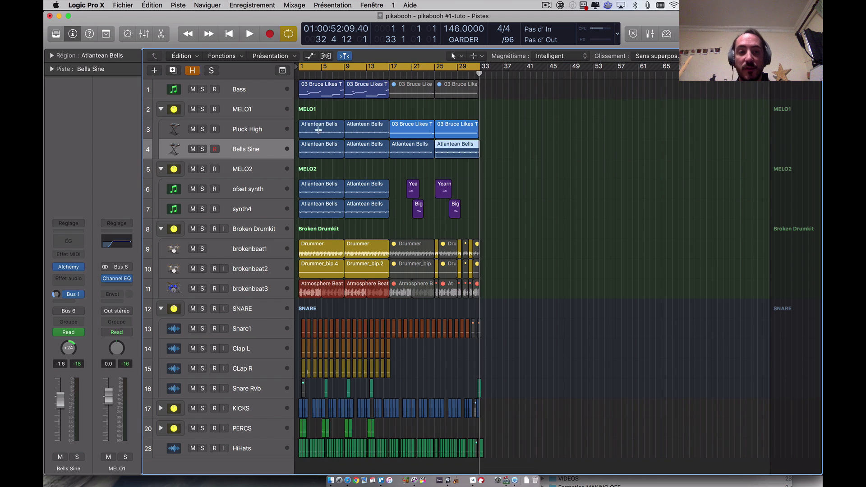
left_click(270, 149)
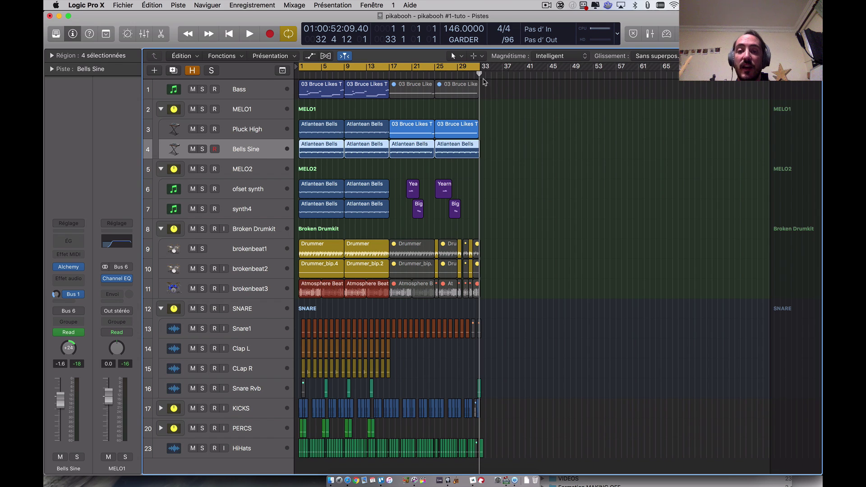
key("cmd+v")
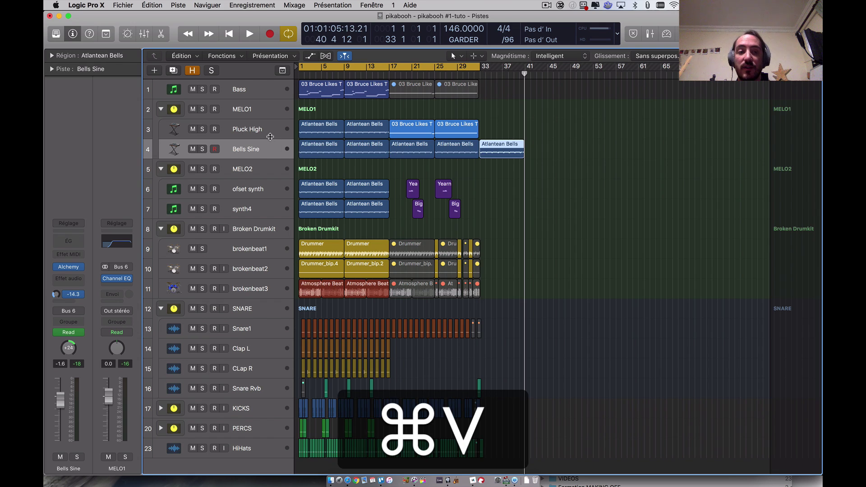
- Paste the copied region onto the Pluck High track at about bar 46, and delete both pasted copies
left_click(269, 131)
left_click_drag(524, 90, 560, 94)
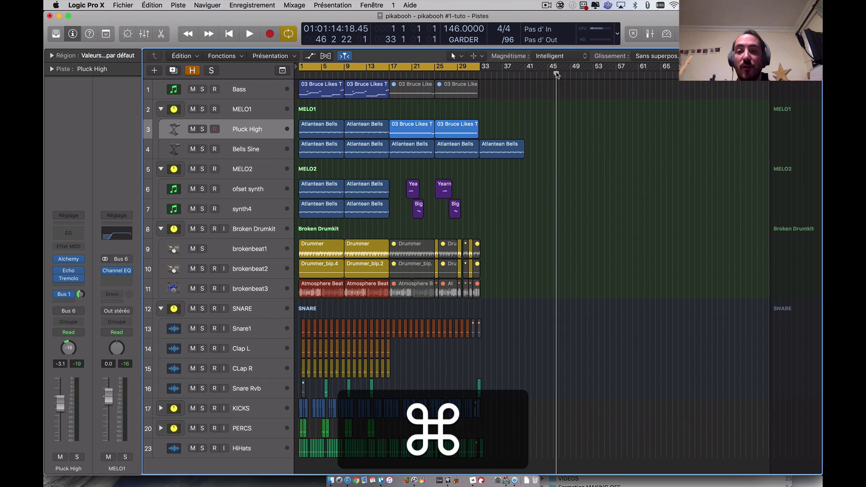
key("super+v")
key("BackSpace")
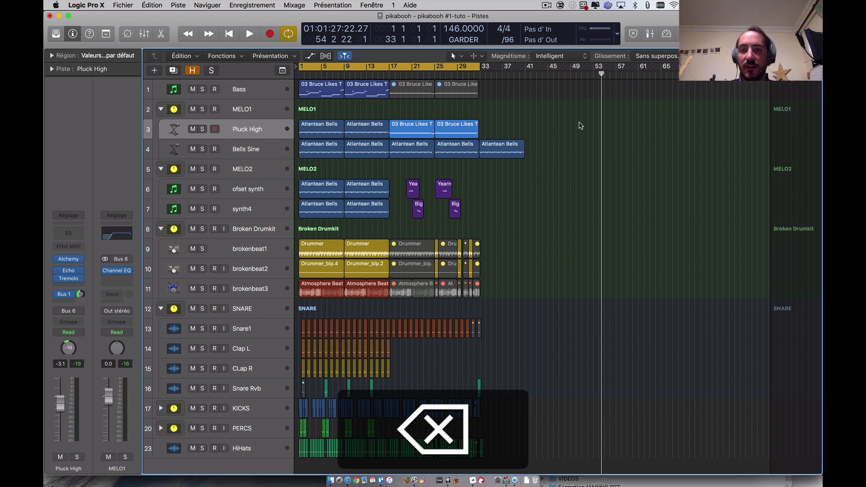
left_click(501, 146)
key("BackSpace")
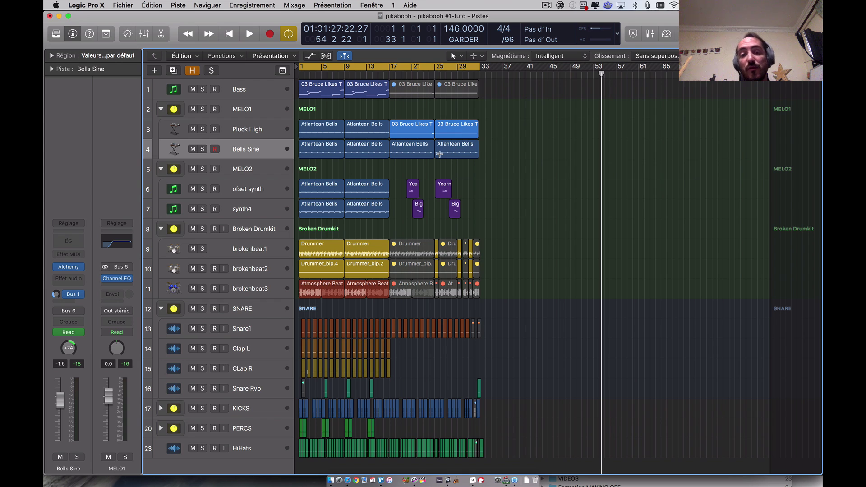
- Repeat the last regions of the Pluck High and Bells Sine tracks together three times
left_click_drag(491, 128, 456, 147)
key("super+r")
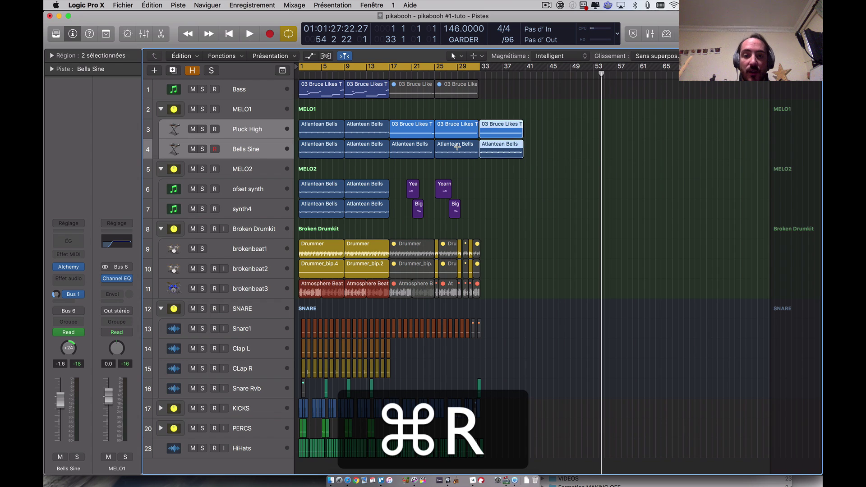
key("super+r")
key("super+r")
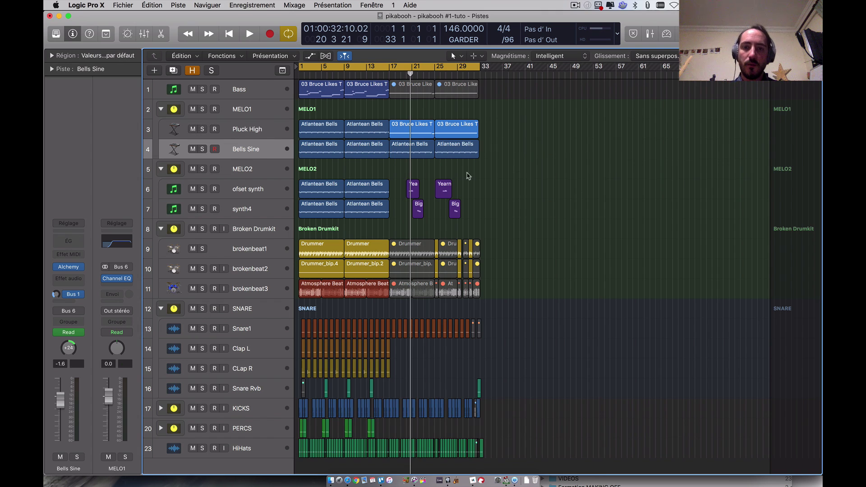
- Copy the last regions of the Pluck High, Bells Sine, ofset synth and synth4 tracks further along the timeline, and delete the copies
left_click_drag(469, 176, 441, 212)
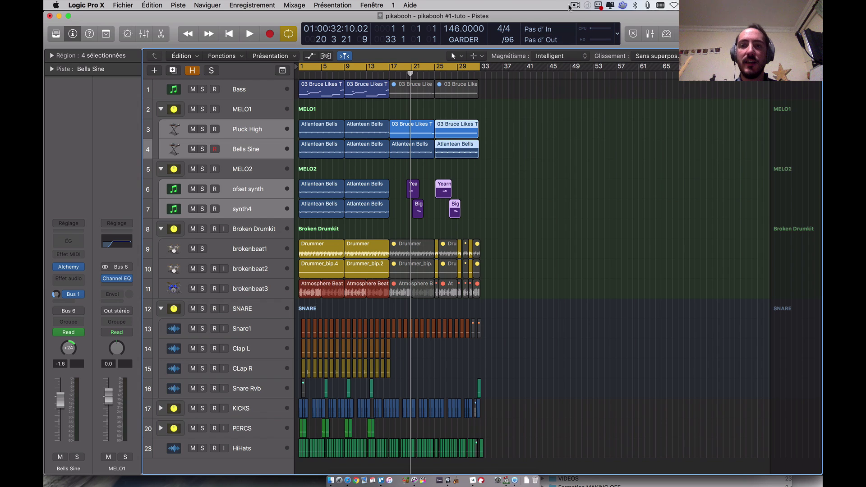
key("alt")
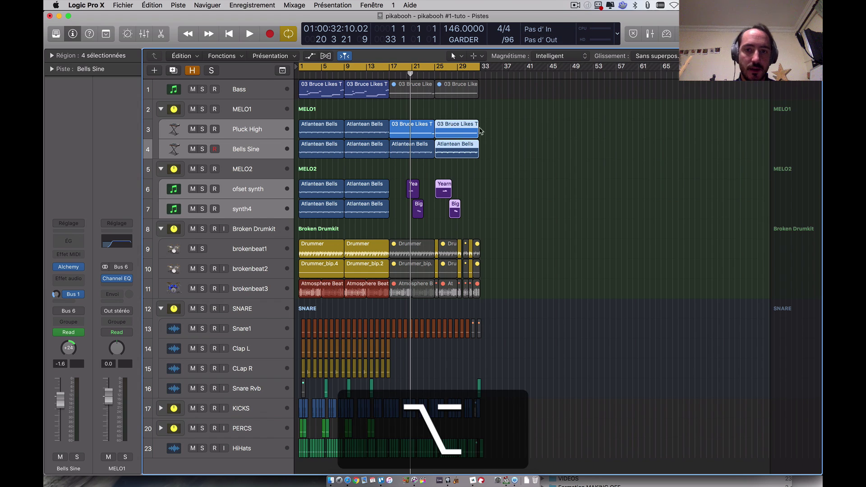
left_click_drag(481, 131, 611, 136)
left_click_drag(666, 108, 480, 214)
key("BackSpace")
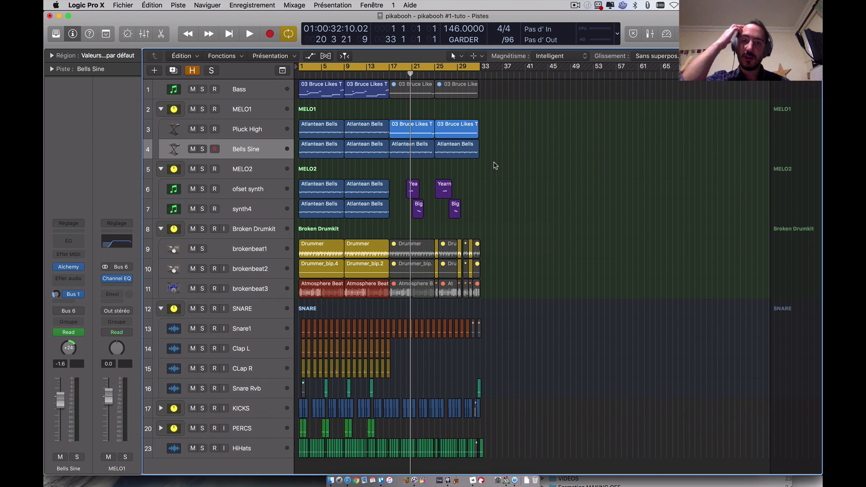
- Switch cycle mode off and back on for the range ending at bar 33
left_click(404, 69)
left_click(403, 71)
left_click(400, 72)
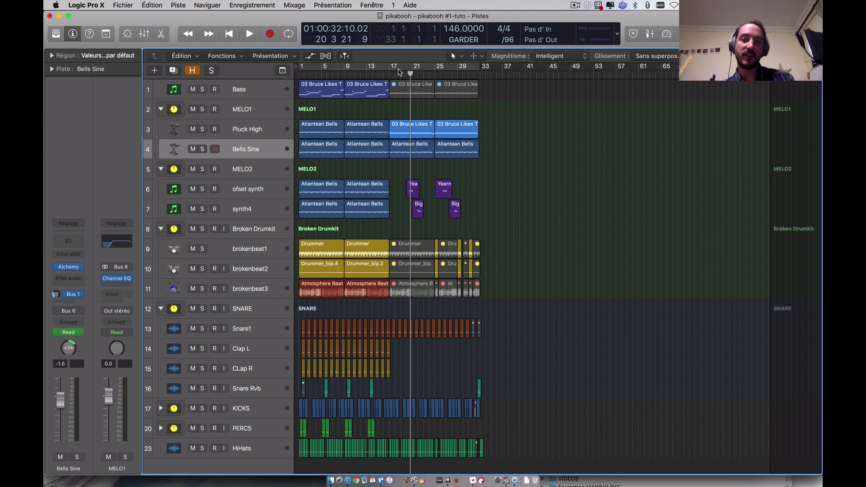
left_click(398, 70)
key("c")
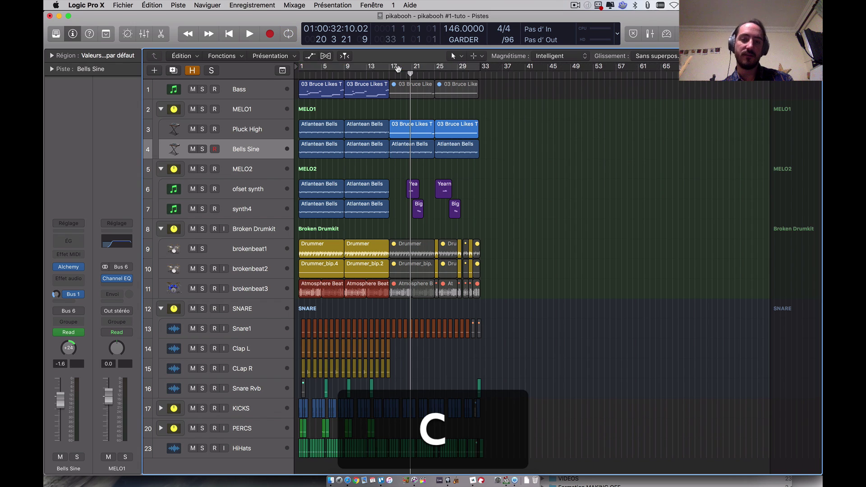
key("c")
- Close the cycle range's commands and quit the CleanMyMac menu monitor
right_click(398, 68)
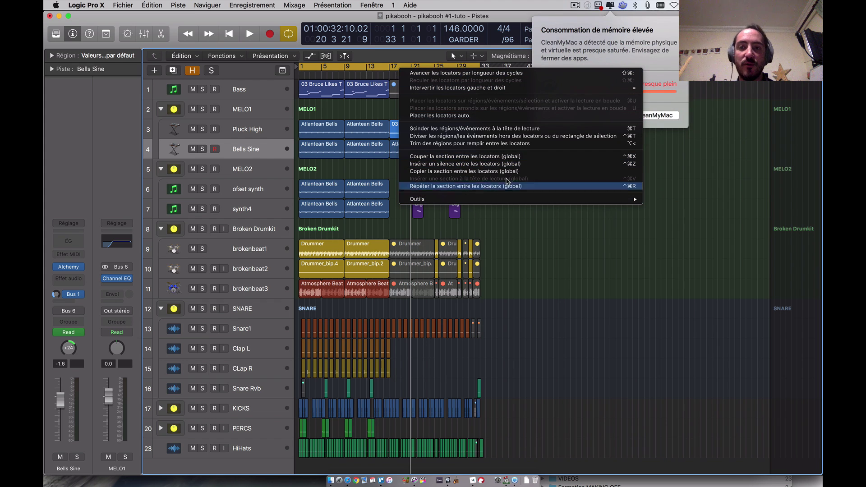
left_click(609, 4)
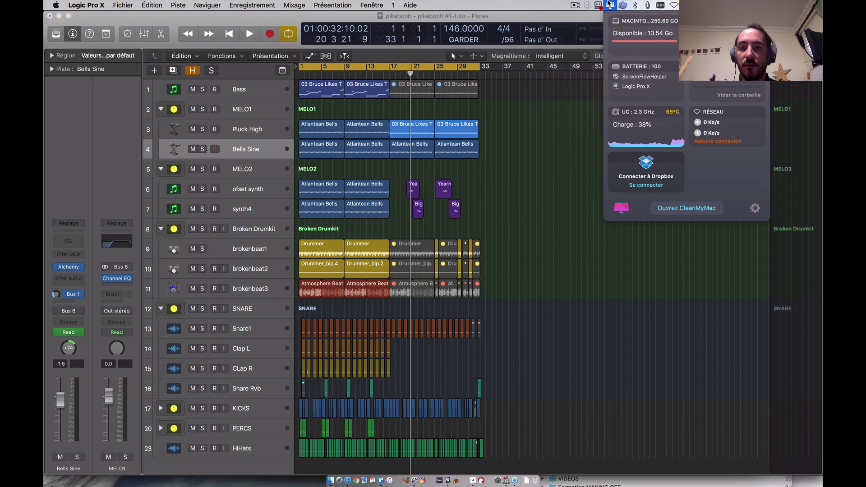
left_click(755, 208)
left_click(725, 256)
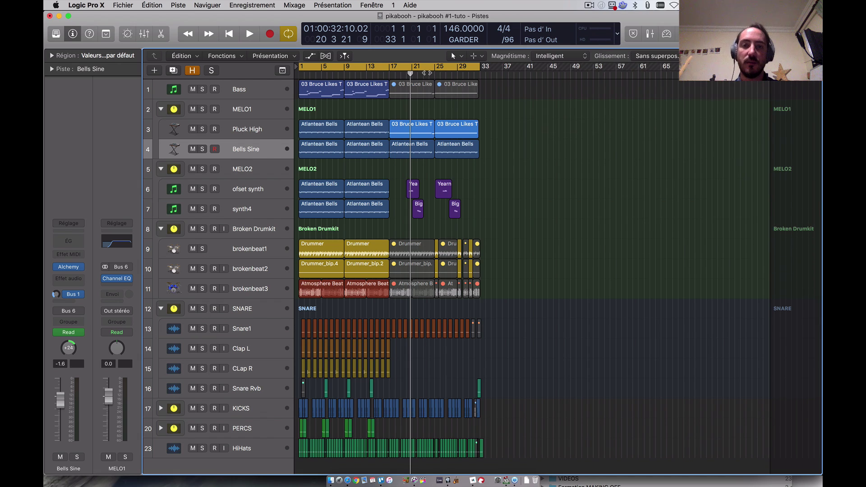
- Try to repeat the section between the locators (global) for the cycle range
right_click(426, 67)
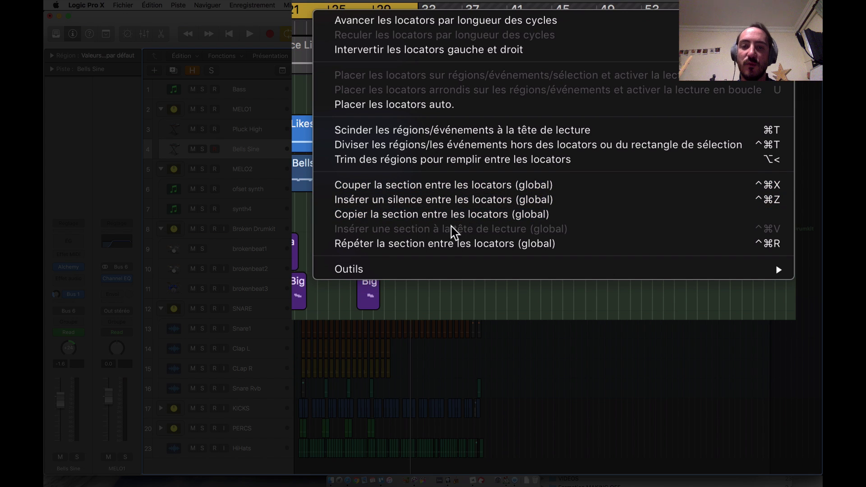
left_click(446, 247)
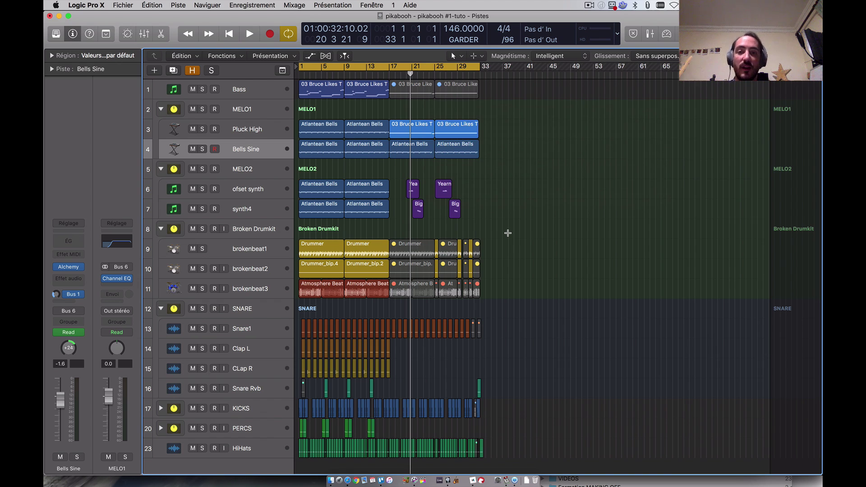
- Shorten the cycle range to end at bar 17
left_click_drag(480, 67, 389, 108)
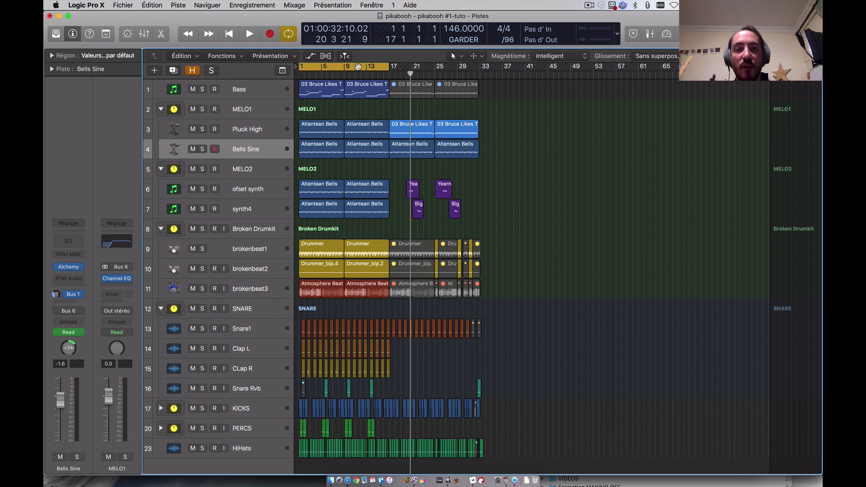
- Select all regions from bar 17 onward on every track and move them about 23 bars later
left_click_drag(502, 84, 460, 233)
left_click(429, 289)
key("shift+f")
scroll(429, 288, "down", 1)
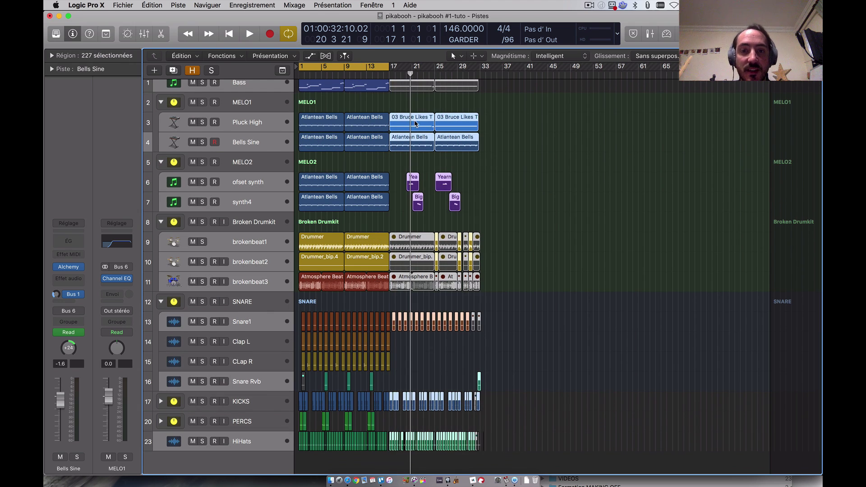
left_click_drag(417, 122, 547, 122)
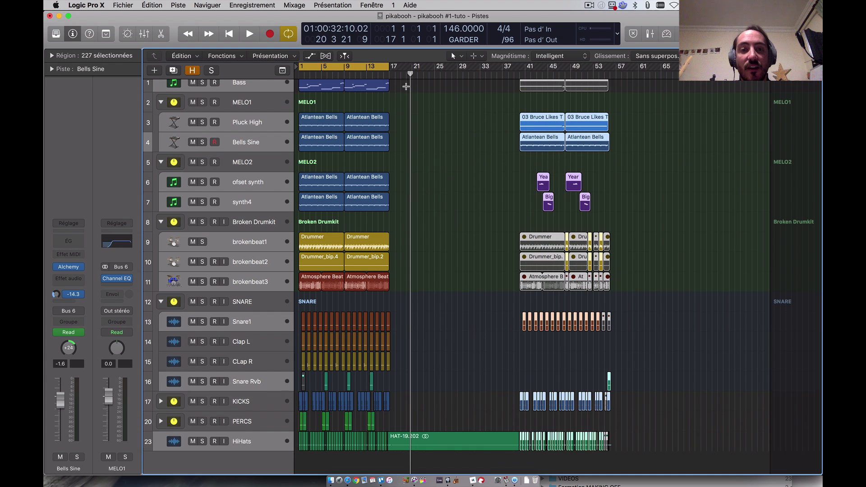
- Marquee-select the opening section across all tracks and repeat it once in the gap that follows
left_click_drag(406, 85, 301, 411)
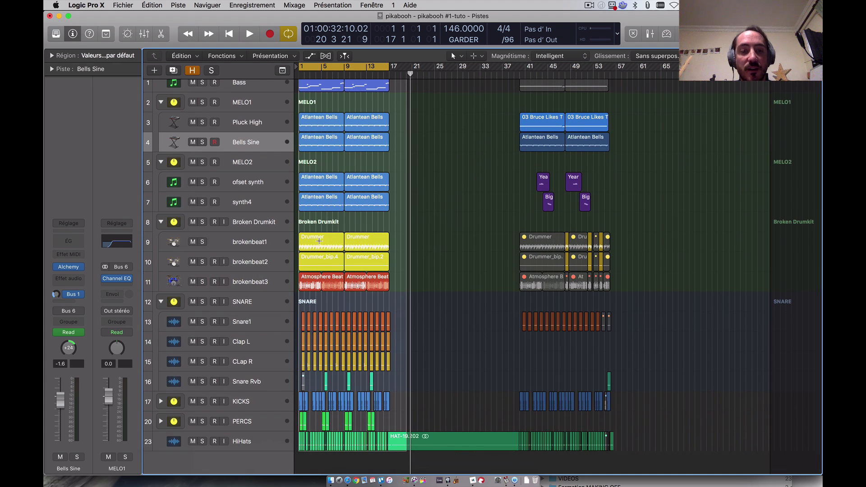
key("super+r")
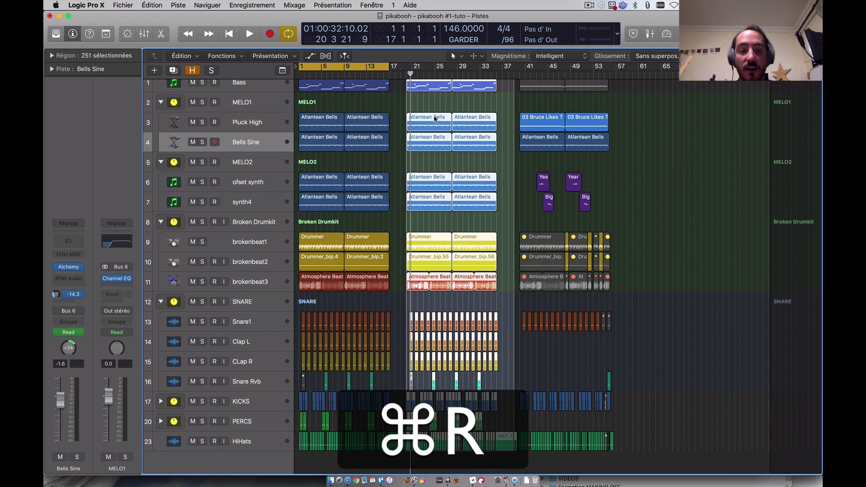
- Undo the repeated opening section and the move of the regions from bar 17 onward
key("super+z")
key("super+z")
left_click(616, 111)
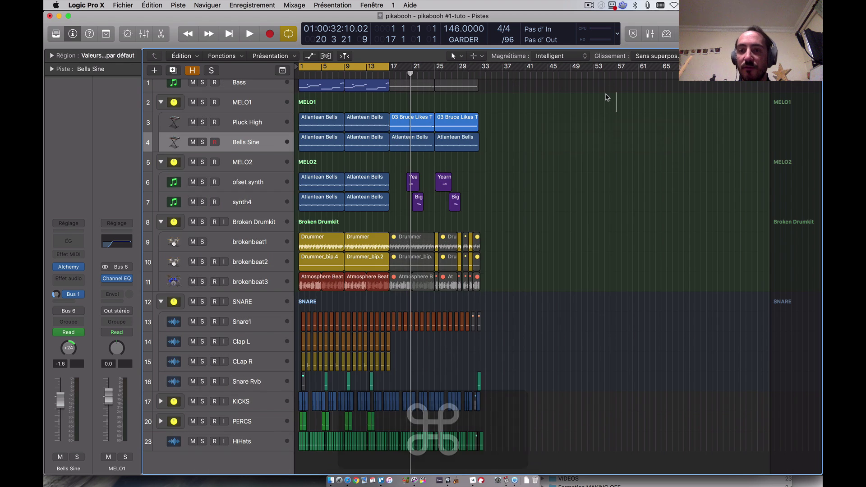
- Repeat the section between the locators, bars 1 to 17, once across all tracks
scroll(489, 145, "up", 2)
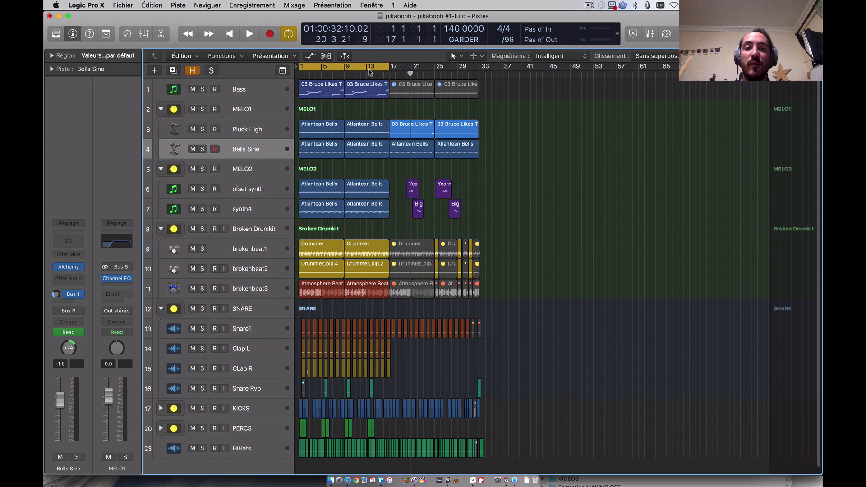
key("ctrl+super+r")
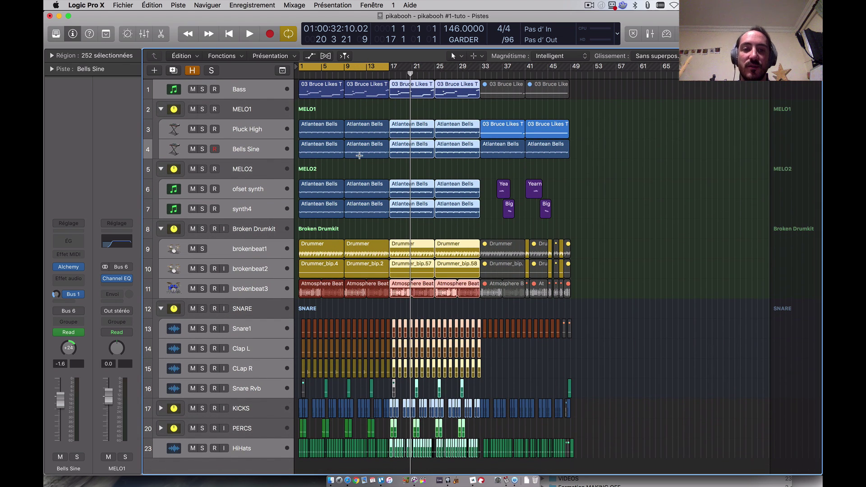
scroll(328, 357, "up", 2)
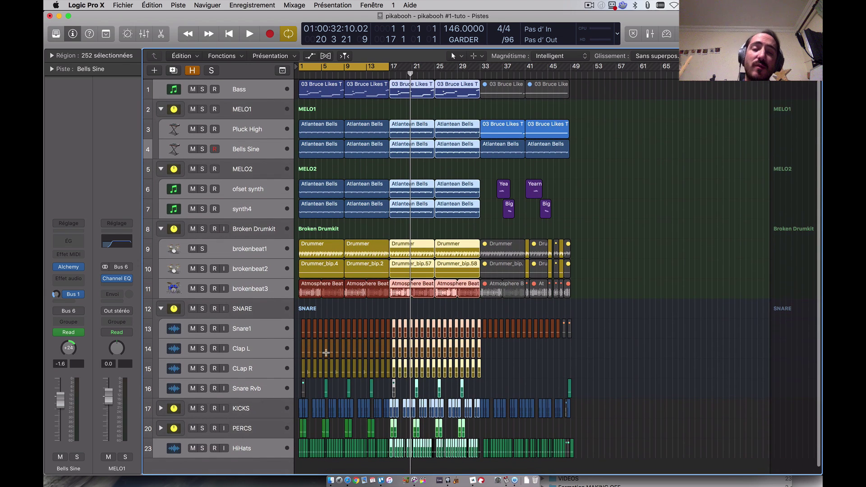
- Set the cycle range to bars 17 to 25 and cut that section globally from all tracks
left_click(370, 70)
left_click(361, 70)
left_click(368, 69)
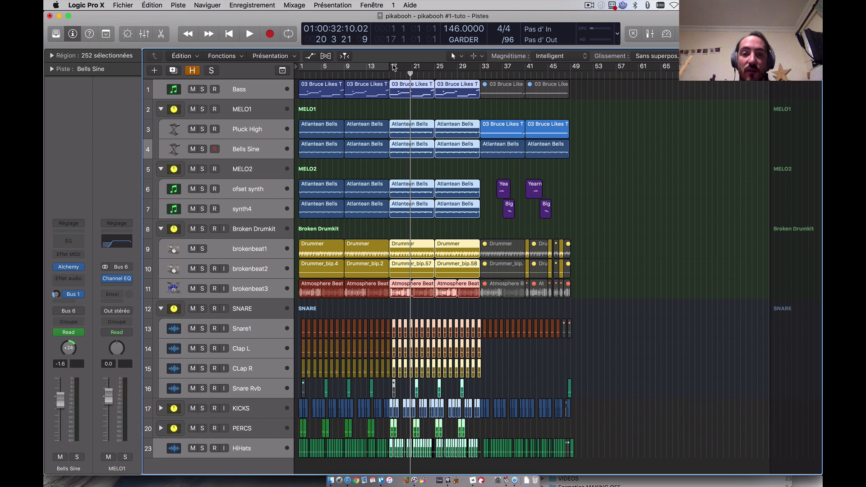
left_click_drag(393, 70, 461, 66)
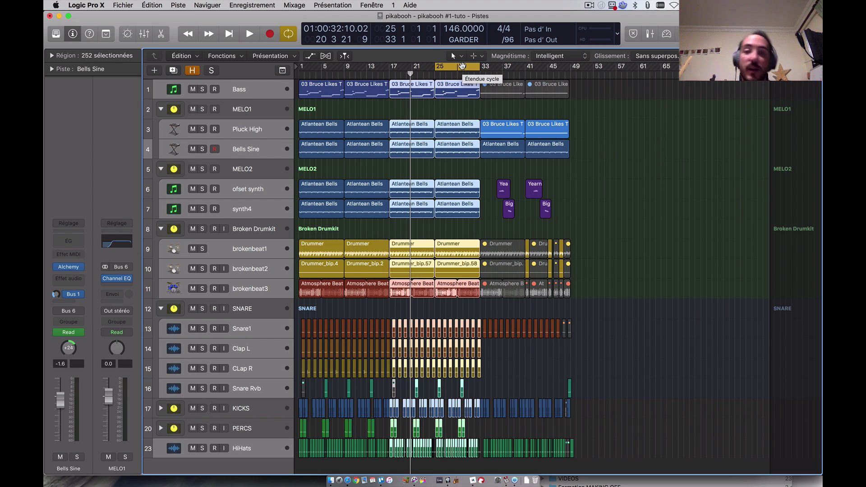
left_click_drag(462, 66, 416, 67)
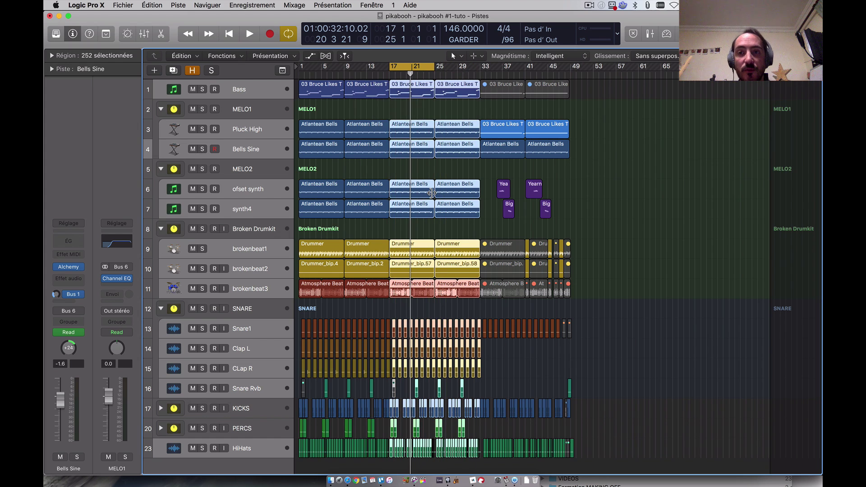
left_click(446, 105)
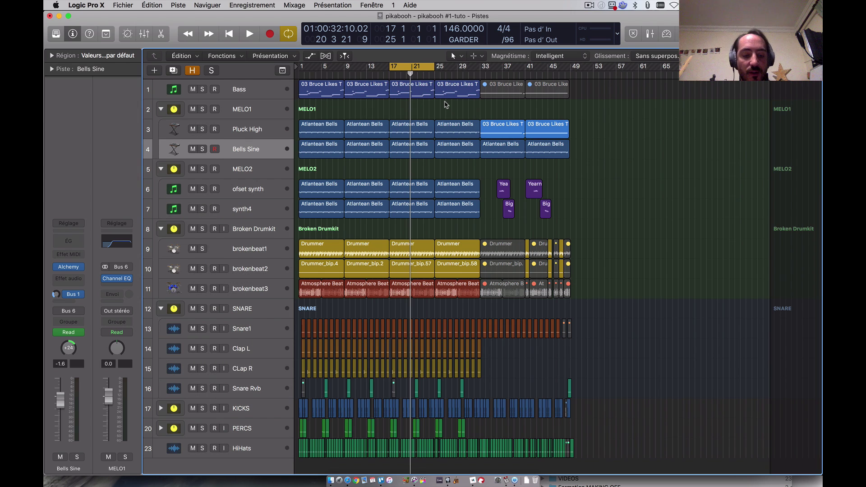
key("ctrl+super")
key("ctrl+super+x")
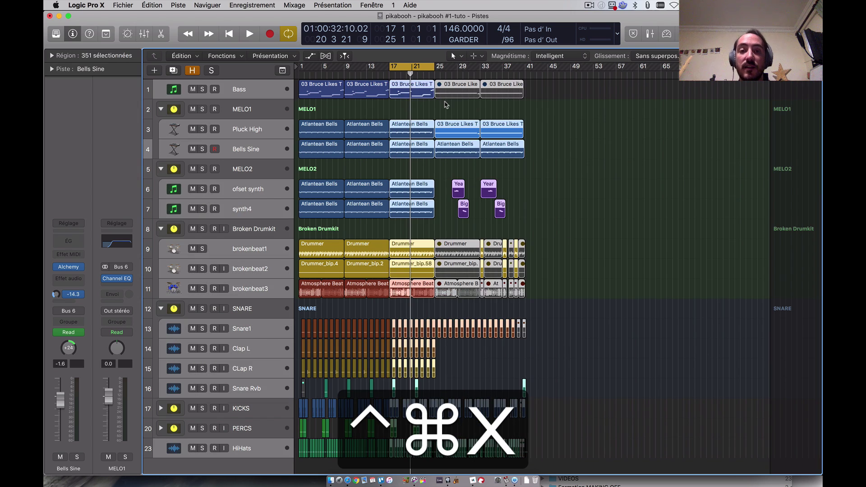
- Shorten the cycle range to one bar starting at bar 17 and insert silence between the locators on all tracks
left_click(402, 67)
left_click(403, 68)
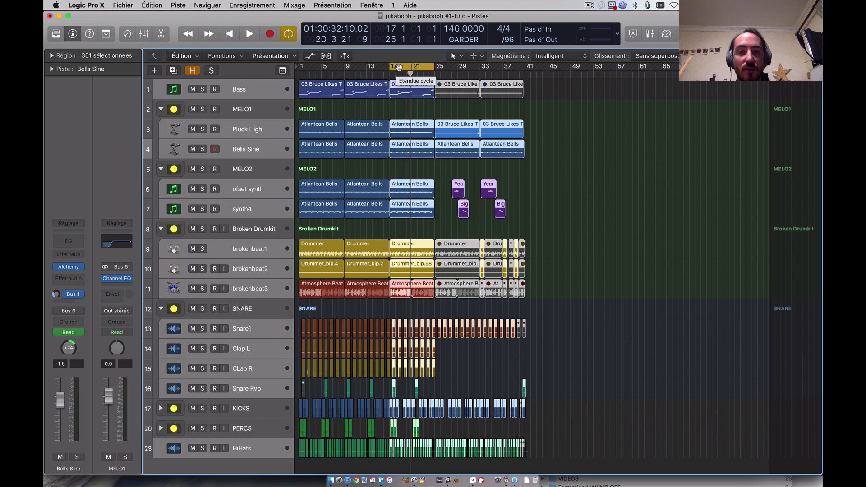
right_click(400, 67)
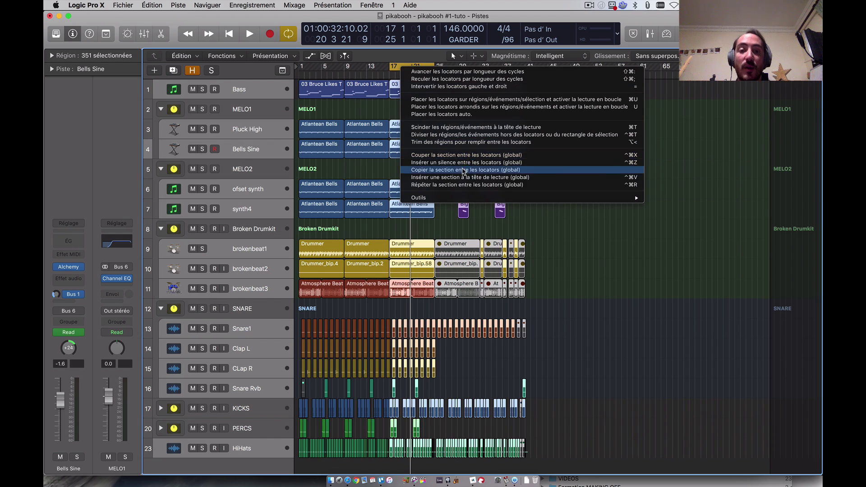
left_click(379, 104)
left_click_drag(432, 66, 392, 67)
right_click(392, 67)
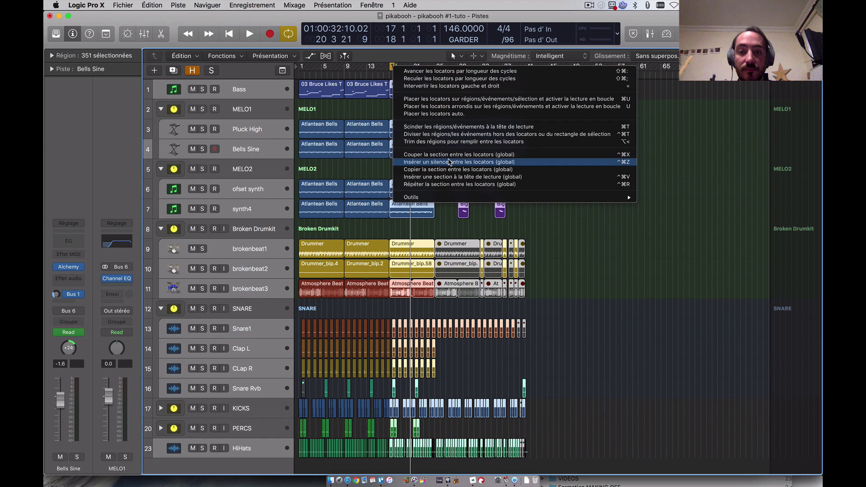
left_click(450, 163)
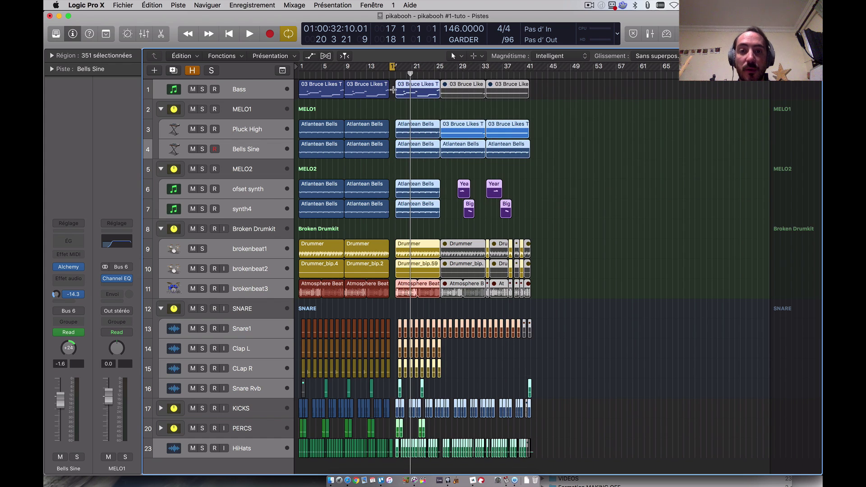
- Play across the silent bar at bar 17 with cycling off, and undo the silence insertion
left_click(392, 68)
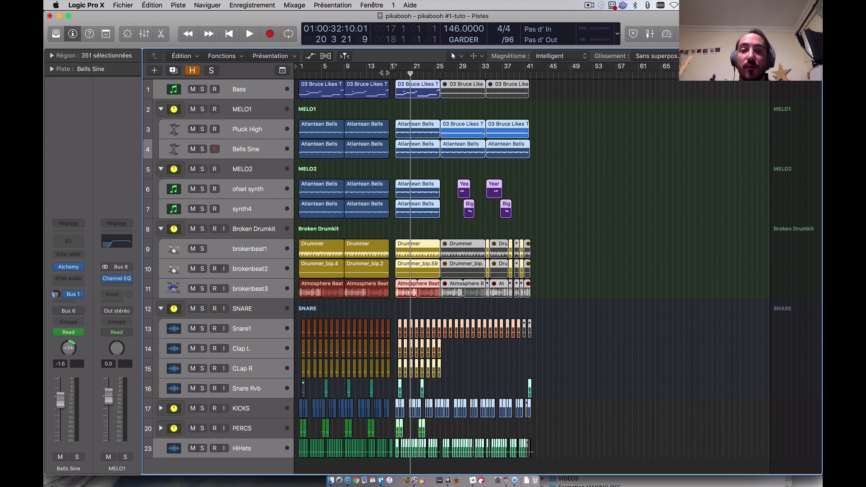
left_click(384, 71)
key("space")
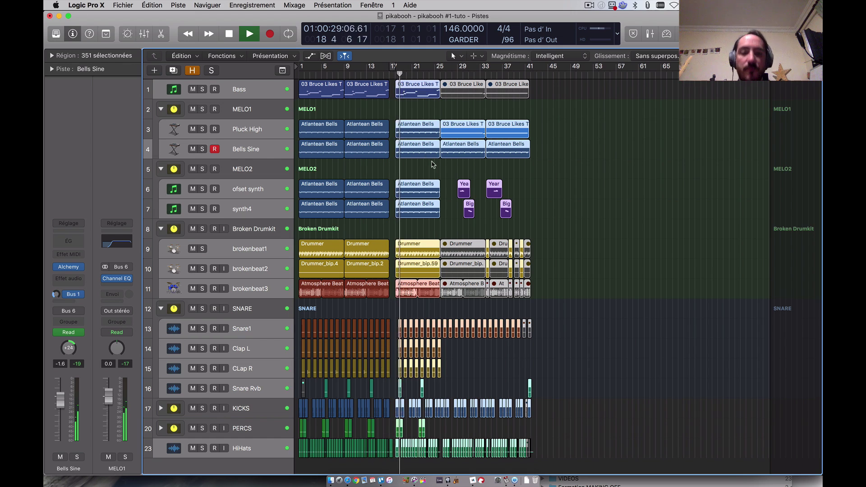
key("space")
key("super+z")
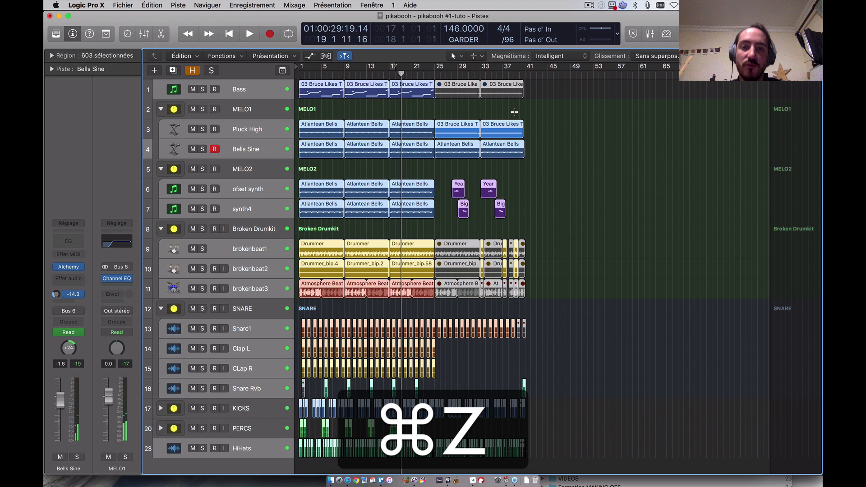
key("super+z")
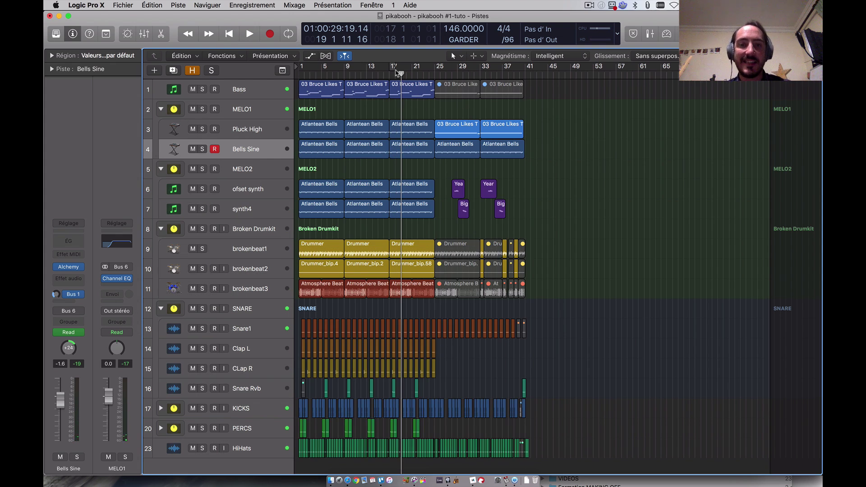
- Set the cycle range back to bars 17 to 25 and cut the remaining duplicated section from all tracks
left_click(398, 68)
left_click_drag(400, 71, 432, 75)
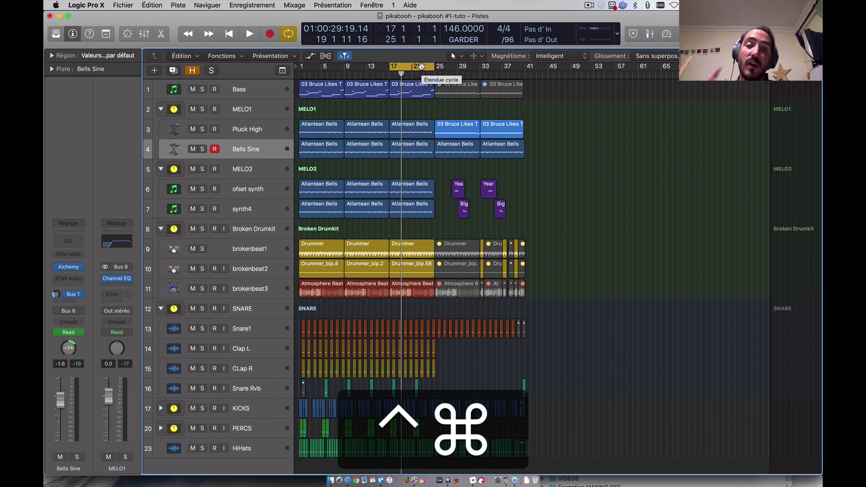
key("ctrl+super+x")
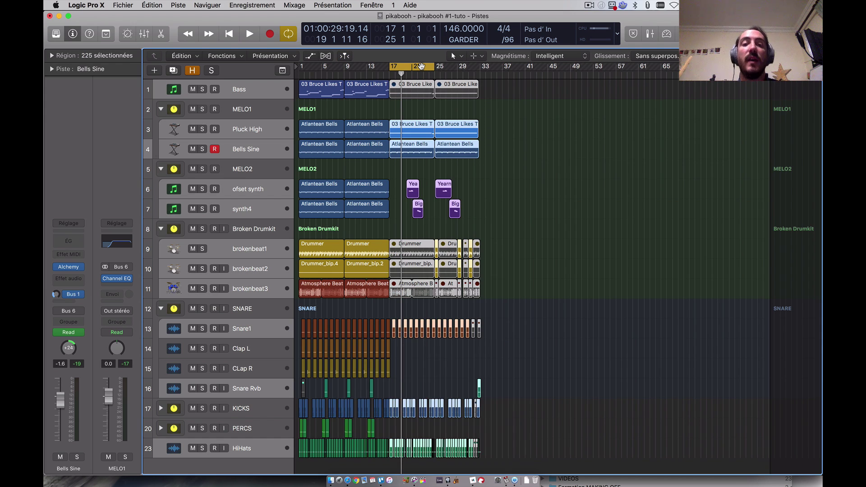
- Set the cycle range to bars 1 to 33 and clear the region selection
left_click(421, 67)
left_click_drag(300, 67, 481, 127)
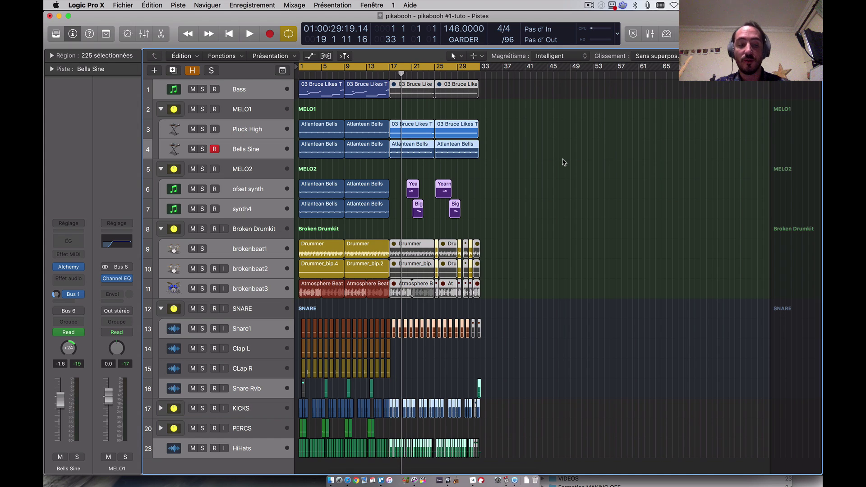
left_click(535, 135)
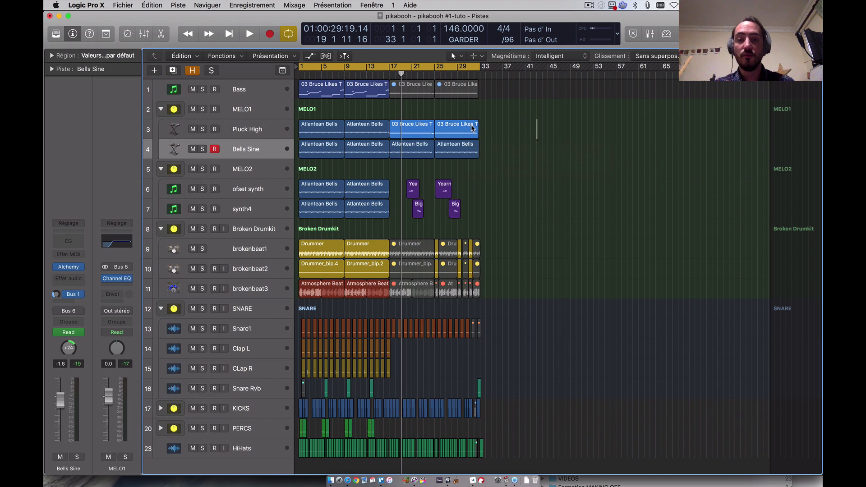
- Select the last Pluck High region and ignore the unexpected-quit alert without sending a report
left_click(469, 126)
key("cmd+x")
key("super+z")
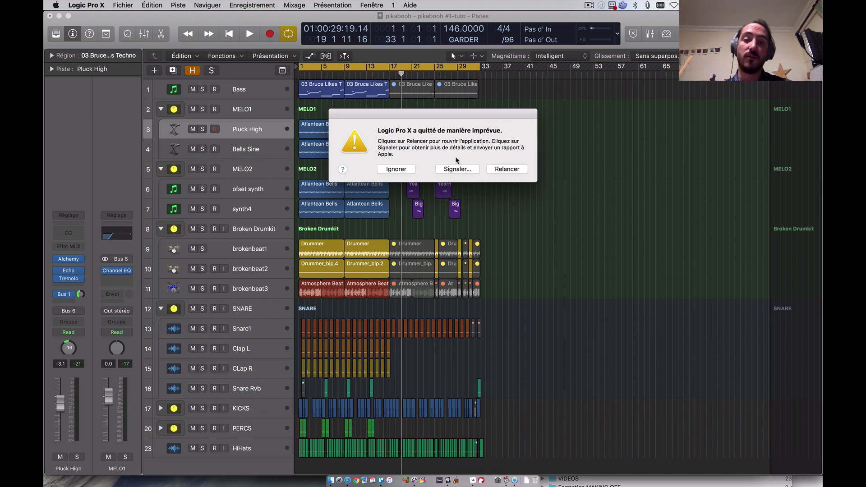
left_click(396, 169)
left_click(521, 107)
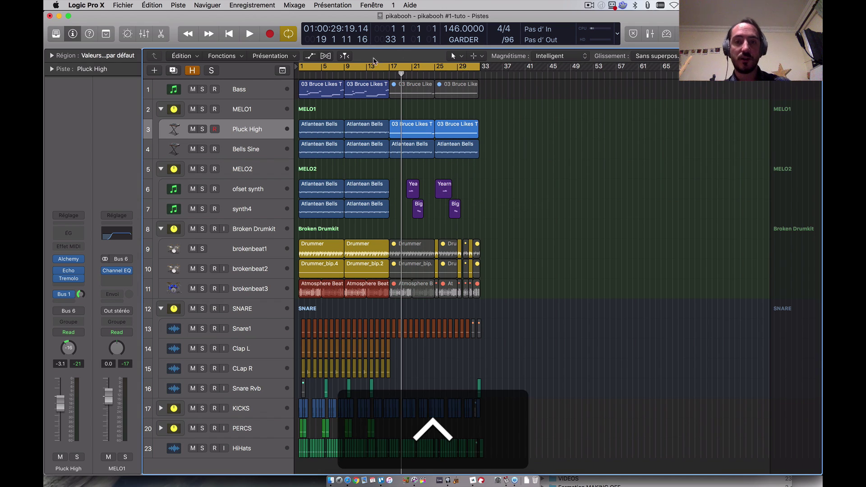
- Repeat the whole section between bars 1 and 33 once on all tracks, keeping the cycle range active
key("ctrl+super+r")
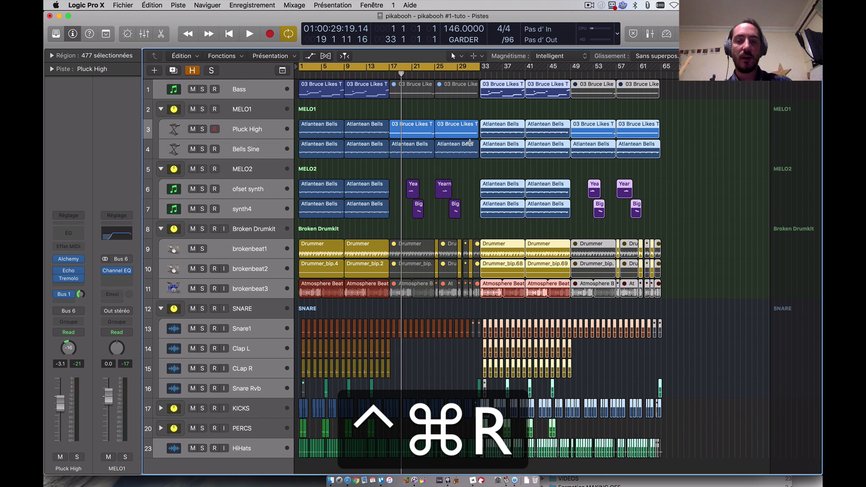
left_click(442, 68)
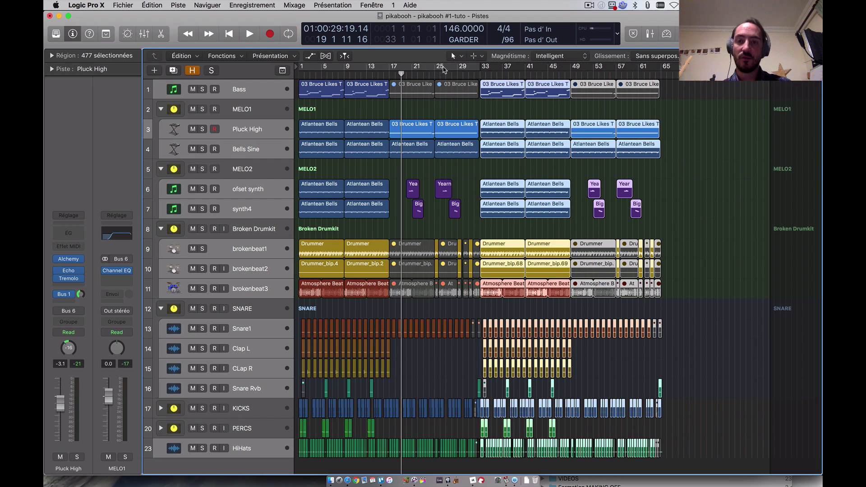
left_click(443, 67)
left_click(432, 67)
left_click(431, 66)
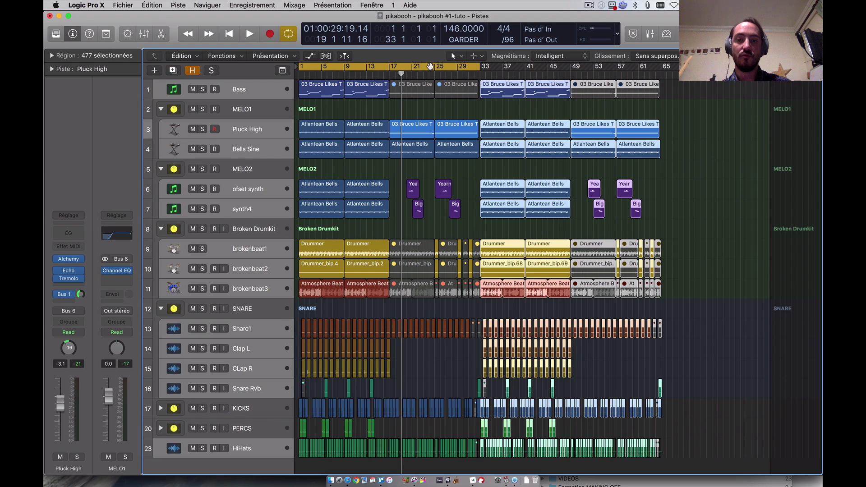
- Extend the cycle range to bar 65 and repeat that 64-bar section once on all tracks
left_click_drag(479, 67, 661, 138)
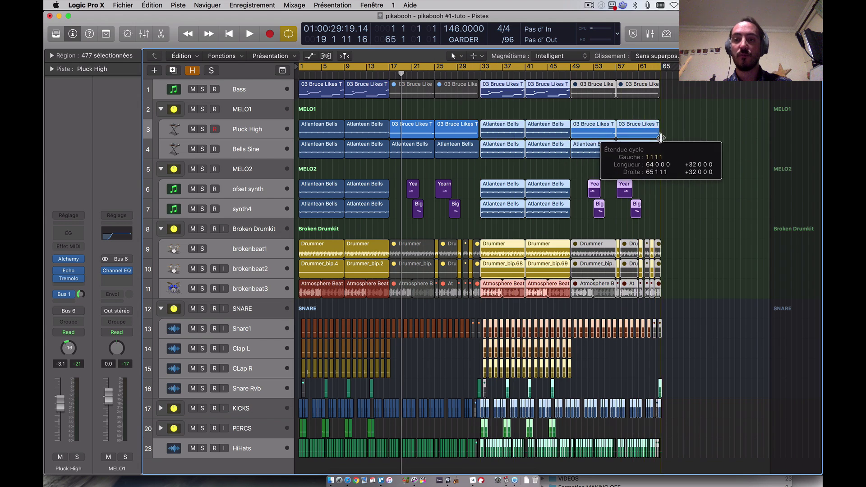
key("ctrl+super+r")
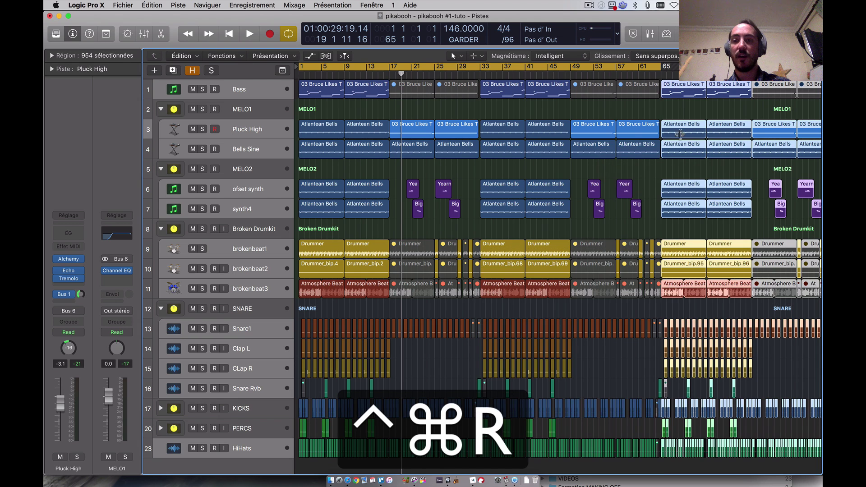
scroll(709, 135, "down", 3)
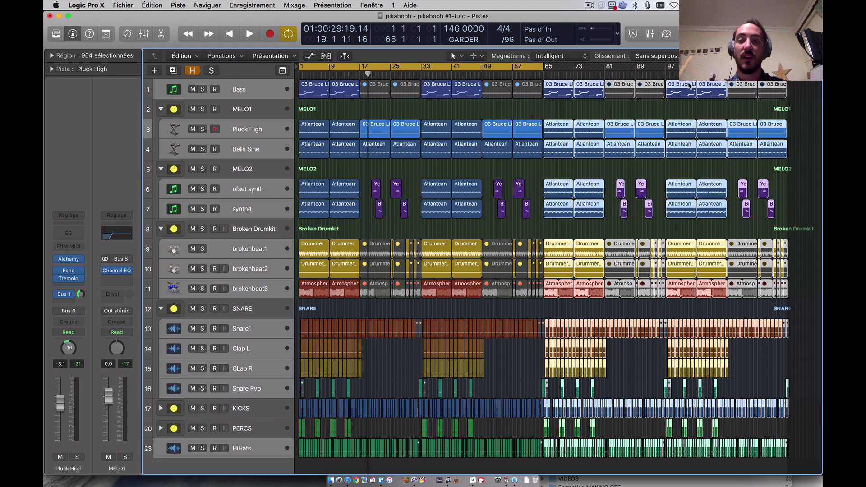
- Place the playhead at bar 11 and turn off the cycle range
left_click_drag(693, 70, 280, 90)
left_click(337, 75)
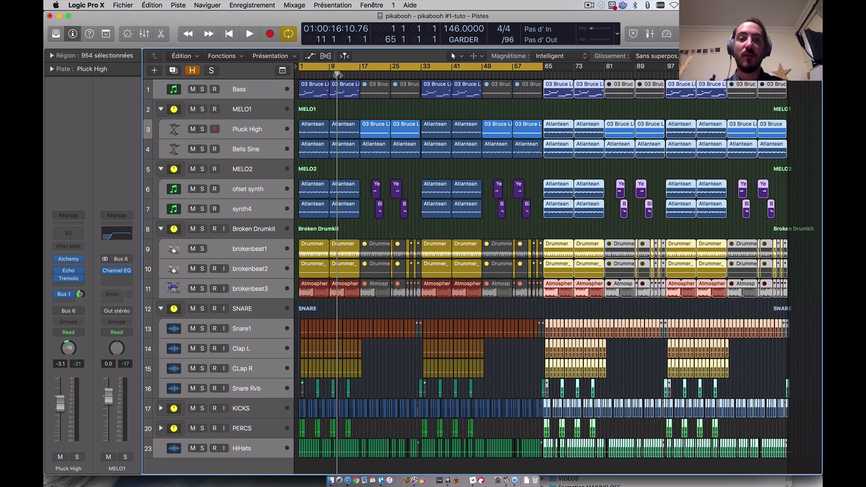
left_click(362, 72)
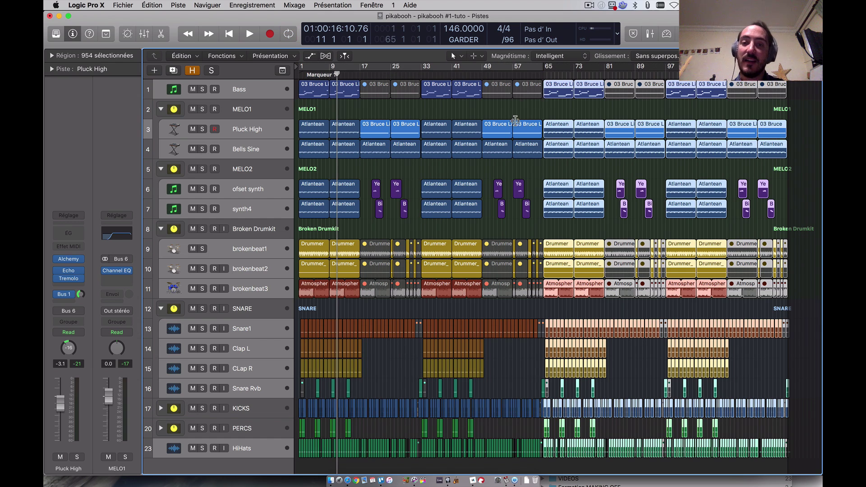
- Select only the first regions on the Pluck High, Bells Sine and ofset synth tracks, and deselect them
left_click(532, 108)
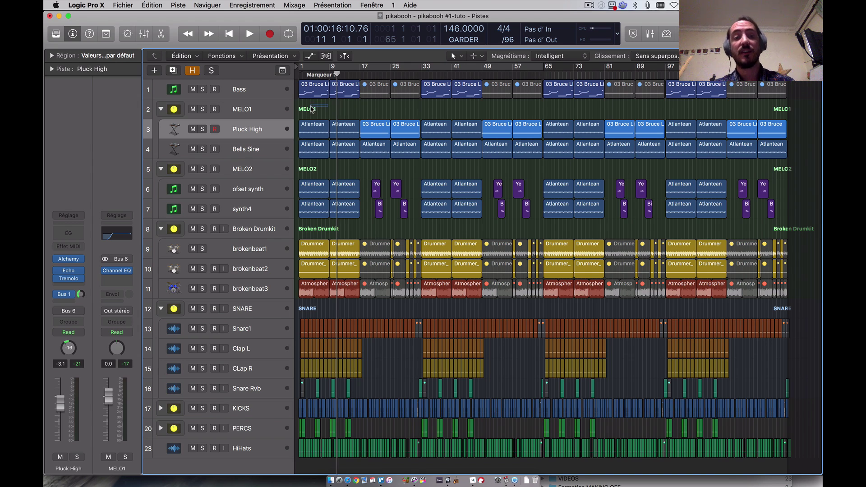
left_click_drag(330, 107, 285, 195)
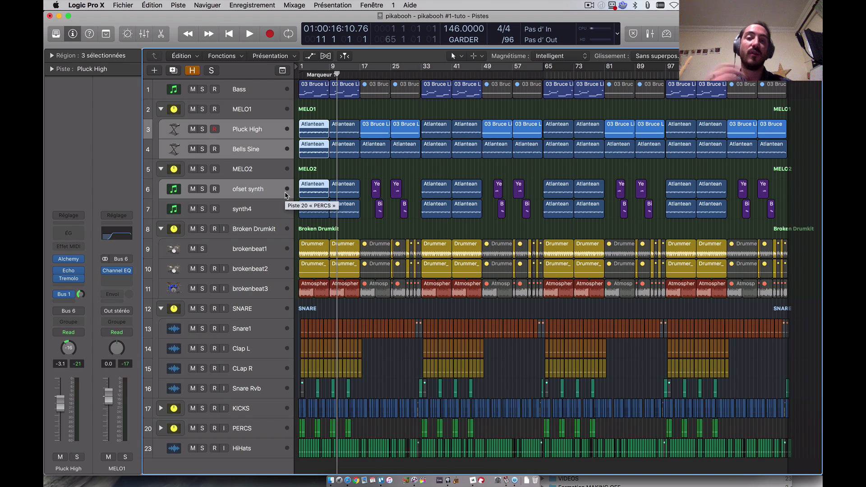
left_click(392, 162)
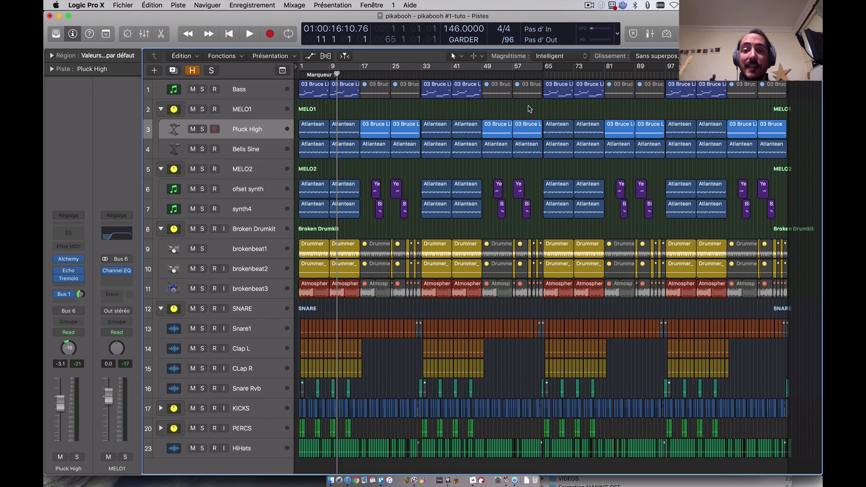
- Turn the cycle range back on and shorten it to bars 1 to 17
left_click(521, 68)
left_click_drag(544, 69, 358, 112)
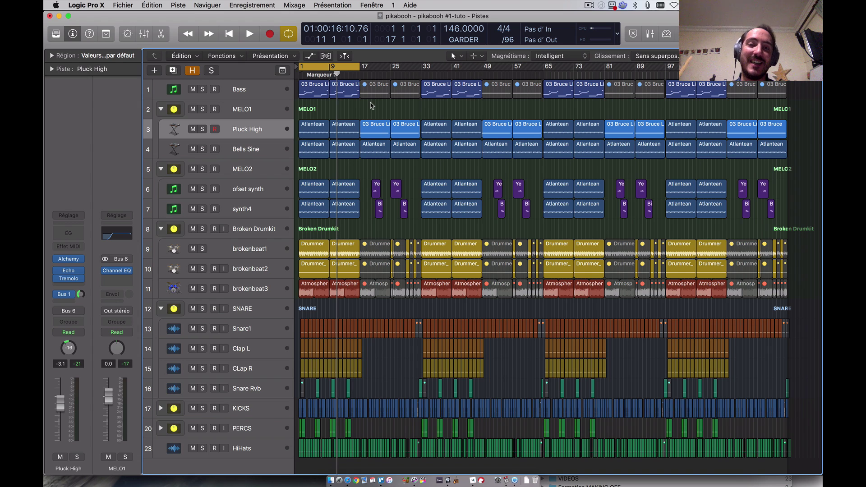
right_click(336, 67)
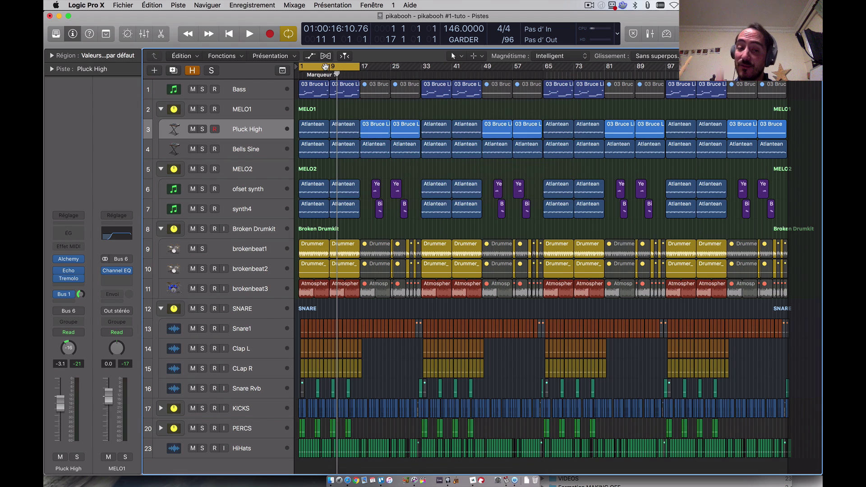
left_click(327, 69)
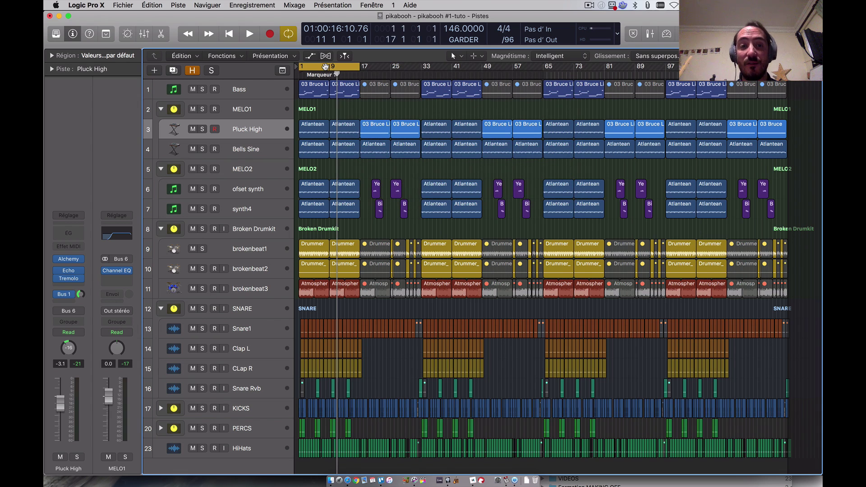
right_click(327, 69)
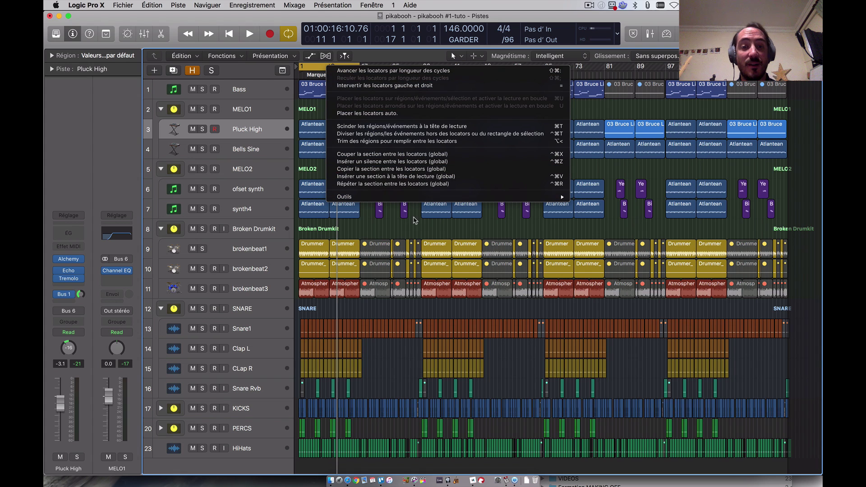
left_click(417, 176)
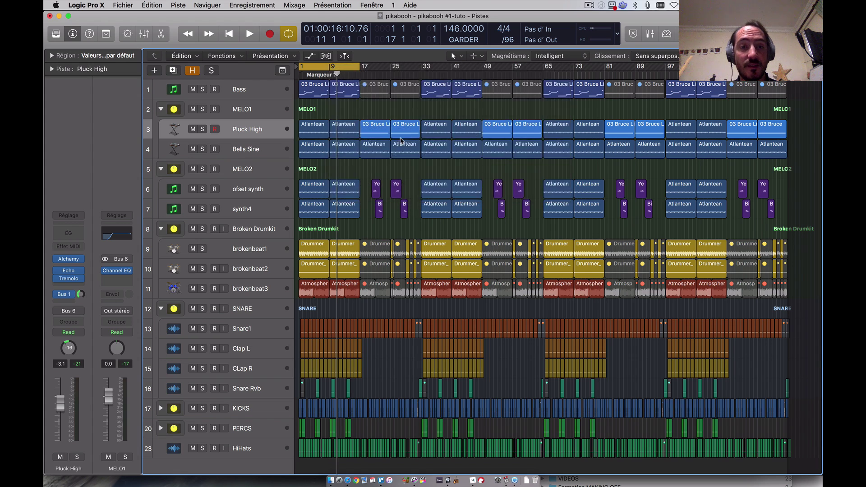
key("super+z")
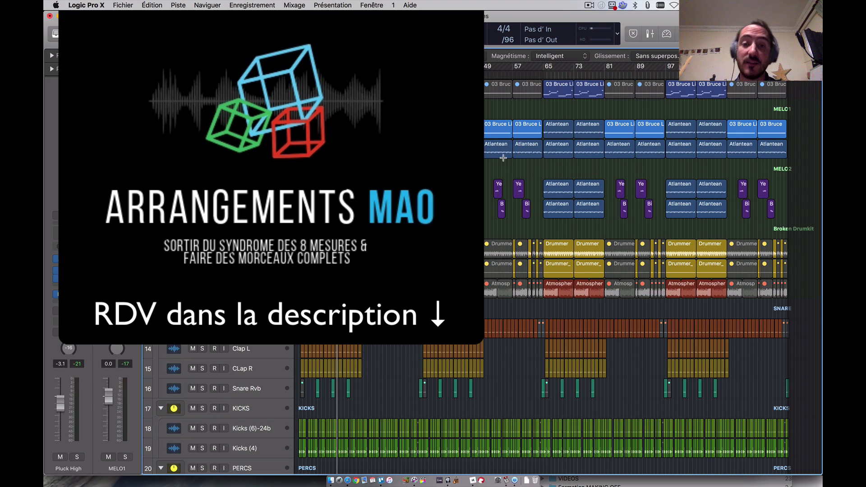
- Play the extended arrangement from the start of the cycle range and select the Bells Sine track
key("space")
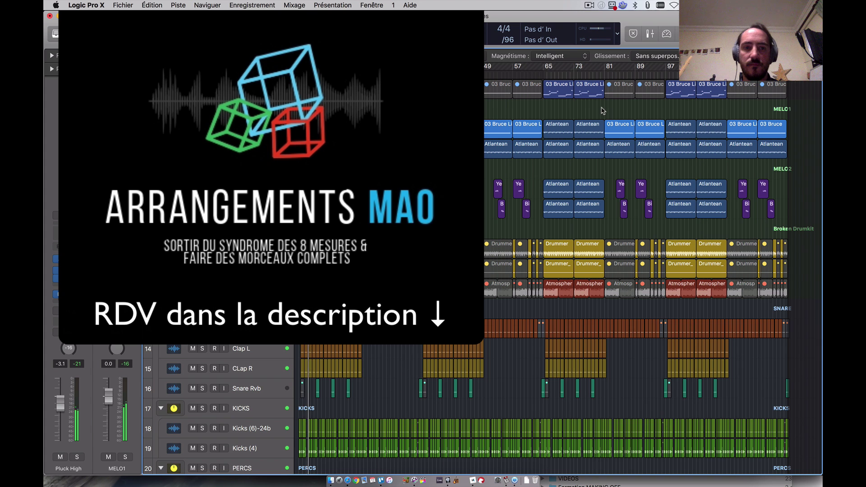
key("Up")
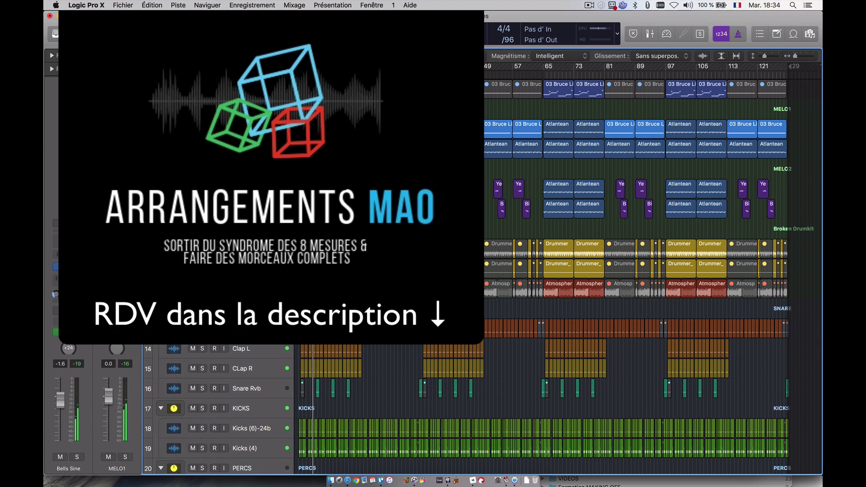